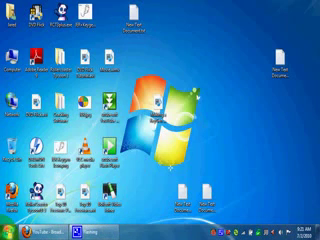
Open the Windows Start menu to show recent programs like ImgBurn and CamStudio.
key("super")
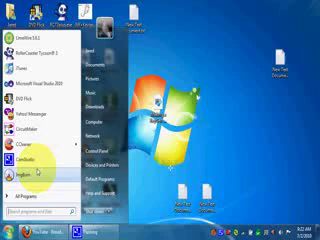
Launch ImgBurn from the Start menu and reach its mode-selection window.
left_click(38, 175)
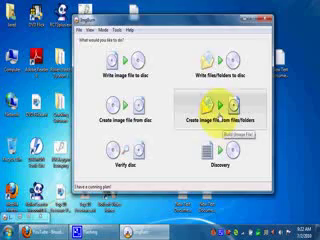
Choose 'Create image file from files/folders' and pick the DVD Flick folder as source.
left_click(210, 108)
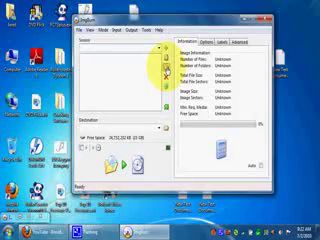
left_click(166, 60)
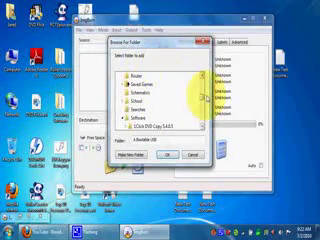
mouse_move(201, 95)
left_mouse_down()
mouse_move(201, 122)
mouse_move(201, 76)
left_mouse_up()
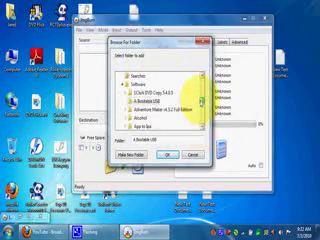
scroll(186, 100, "down", 3)
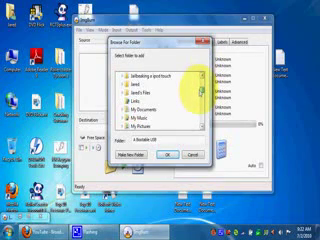
scroll(190, 95, "down", 3)
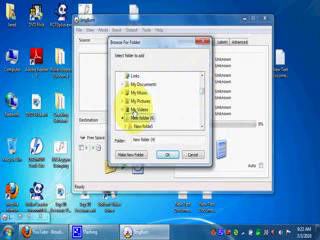
scroll(137, 113, "up", 1)
left_click(137, 117)
left_click(121, 76)
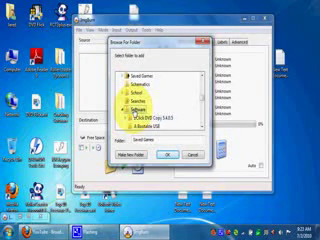
scroll(138, 100, "down", 2)
scroll(138, 105, "down", 2)
scroll(138, 110, "down", 2)
scroll(138, 115, "down", 2)
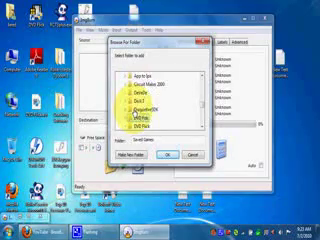
left_click(140, 117)
scroll(198, 100, "down", 3)
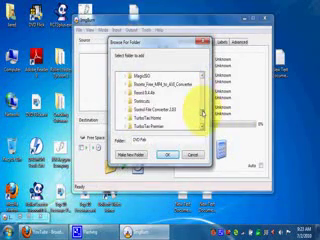
scroll(198, 100, "down", 3)
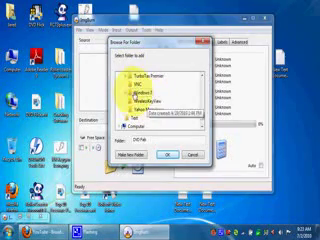
scroll(128, 108, "up", 2)
left_click(140, 117)
left_click(126, 102)
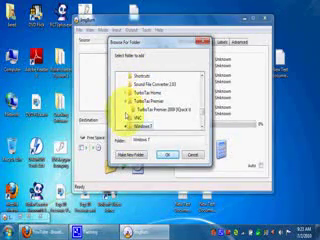
left_click(128, 124)
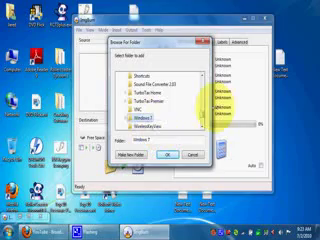
scroll(203, 108, "up", 2)
scroll(200, 100, "up", 3)
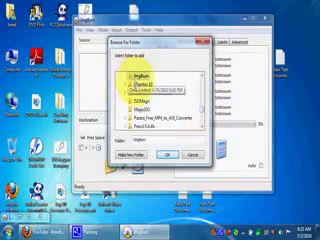
left_click(143, 84)
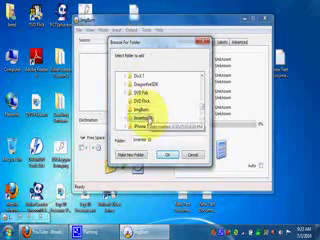
left_click(142, 101)
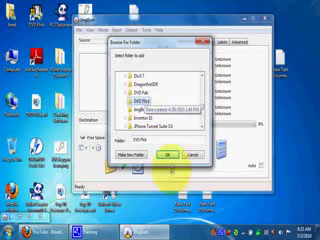
left_click(168, 156)
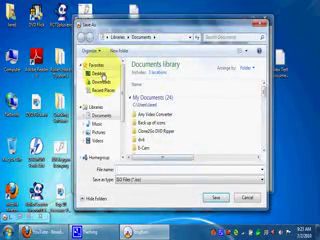
Save the image to the Desktop as an ISO file named 'DVD Flick'.
left_click(97, 74)
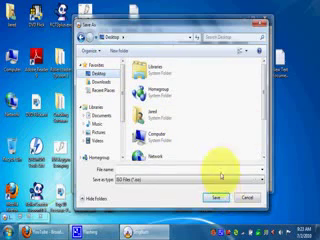
left_click(186, 180)
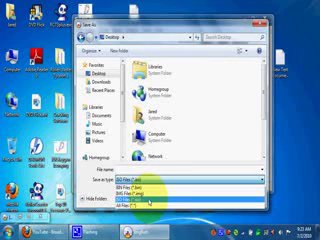
left_click(148, 197)
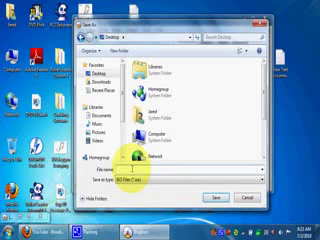
left_click_drag(158, 19, 203, 96)
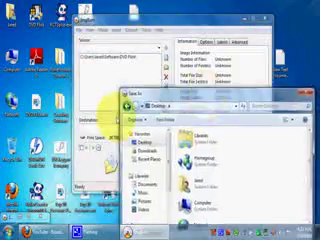
left_click_drag(135, 94, 140, 28)
type("DVD Flick")
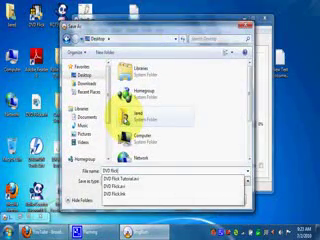
key("Down")
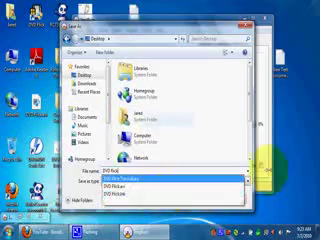
key("Return")
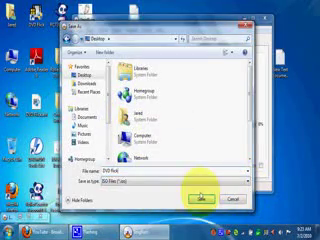
left_click(203, 197)
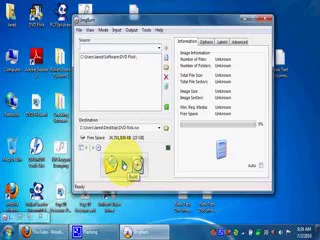
Build the image, keeping the folder as disc root and 'DVD Flick' as volume label.
left_click(125, 165)
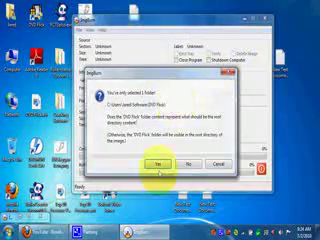
left_click(158, 165)
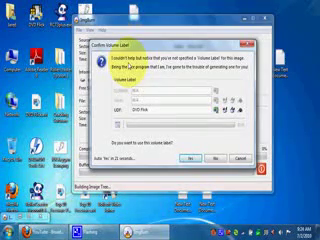
left_click(189, 159)
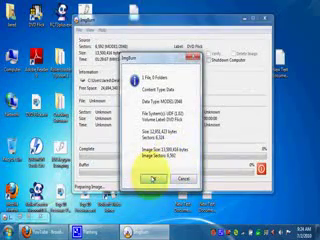
left_click(152, 178)
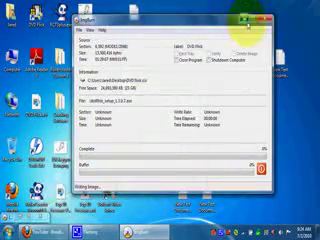
left_click(245, 20)
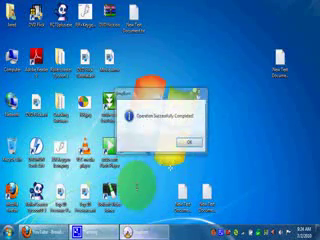
Dismiss the success notice and drag the DVD Flick.iso icon toward the top right.
left_click(188, 143)
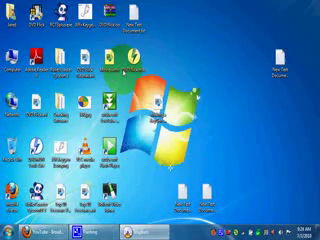
left_click(124, 70)
mouse_move(135, 58)
left_mouse_down()
mouse_move(160, 58)
mouse_move(200, 30)
left_mouse_up()
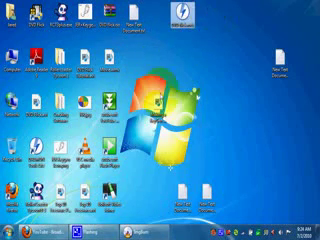
left_click_drag(185, 12, 165, 55)
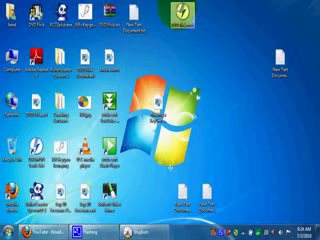
mouse_move(135, 58)
left_mouse_down()
mouse_move(233, 15)
mouse_move(133, 55)
left_mouse_up()
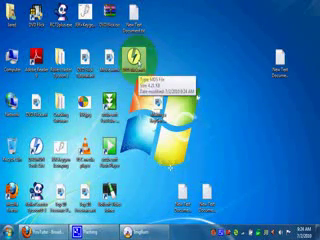
mouse_move(133, 58)
left_mouse_down()
mouse_move(237, 55)
mouse_move(133, 58)
left_mouse_up()
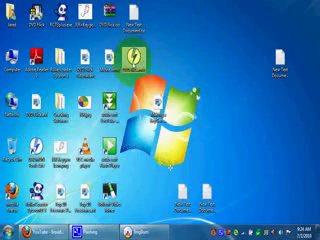
Cancel the accidental deletion of DVD Flick.iso and place it at the top right.
key("Delete")
left_click(185, 150)
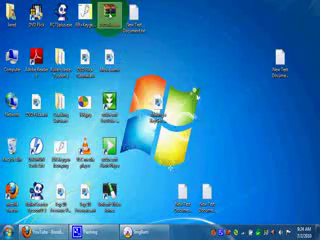
left_click_drag(108, 12, 205, 12)
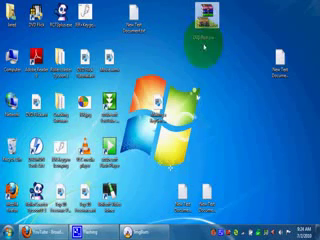
left_click(260, 5)
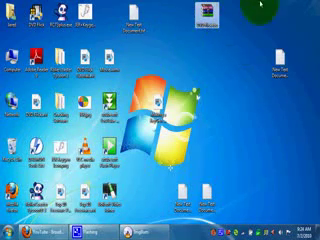
left_click(208, 10)
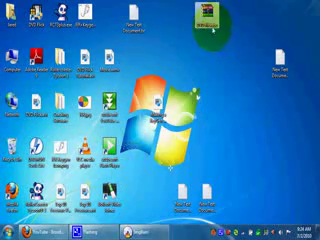
Restore ImgBurn, browse its File menu, close it, and relaunch it from Start.
left_click(145, 185)
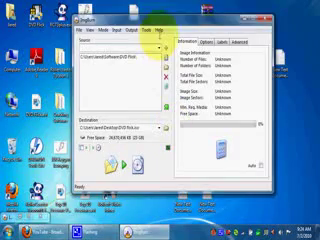
left_click(79, 29)
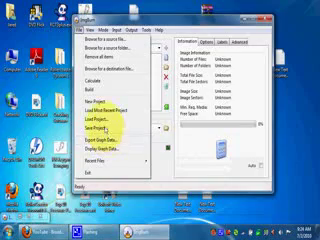
left_click(143, 105)
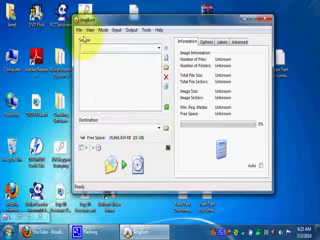
left_click(77, 30)
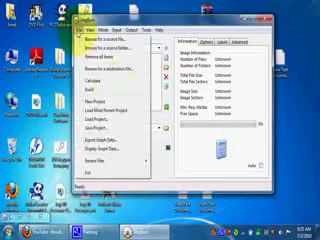
left_click(190, 22)
left_click(264, 15)
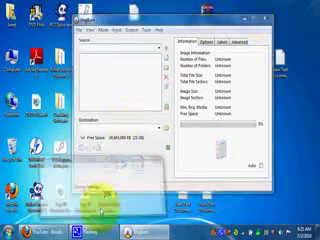
left_click(8, 232)
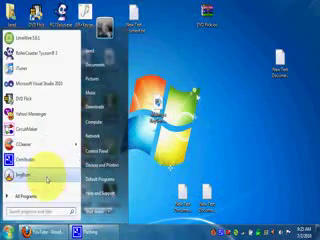
left_click(47, 175)
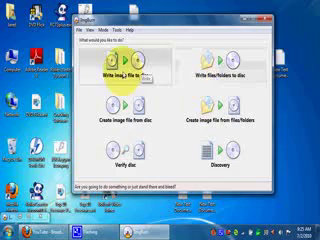
Choose 'Write image file to disc' in ImgBurn's mode picker.
left_click(127, 68)
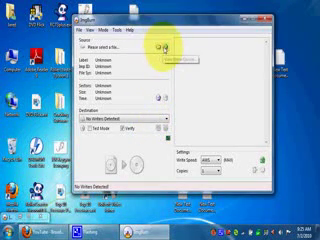
Add DVD Flick.iso from the Desktop to the write queue and maximize the queue window.
left_click(163, 47)
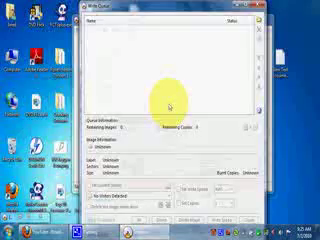
left_click(240, 82)
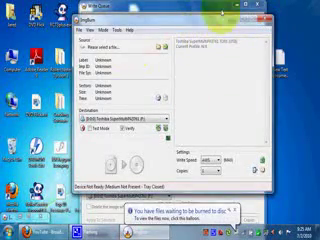
left_click(210, 8)
left_click(258, 22)
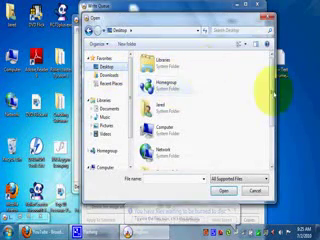
scroll(270, 128, "down", 3)
left_click(170, 155)
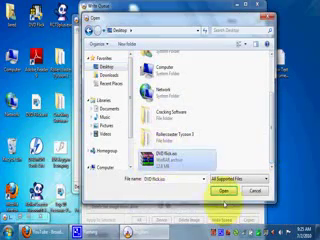
left_click(222, 192)
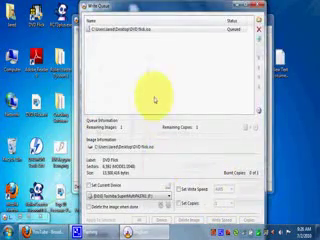
double_click(162, 9)
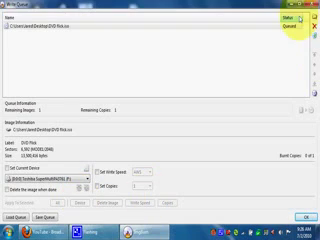
Close the write queue and select the TOSHIBA drive as the destination.
left_click(305, 217)
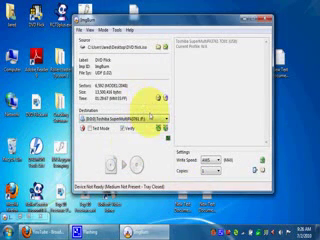
left_click(150, 120)
left_click(138, 127)
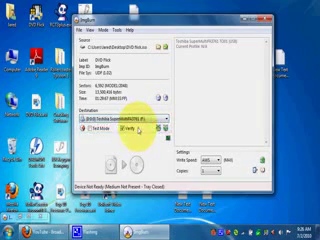